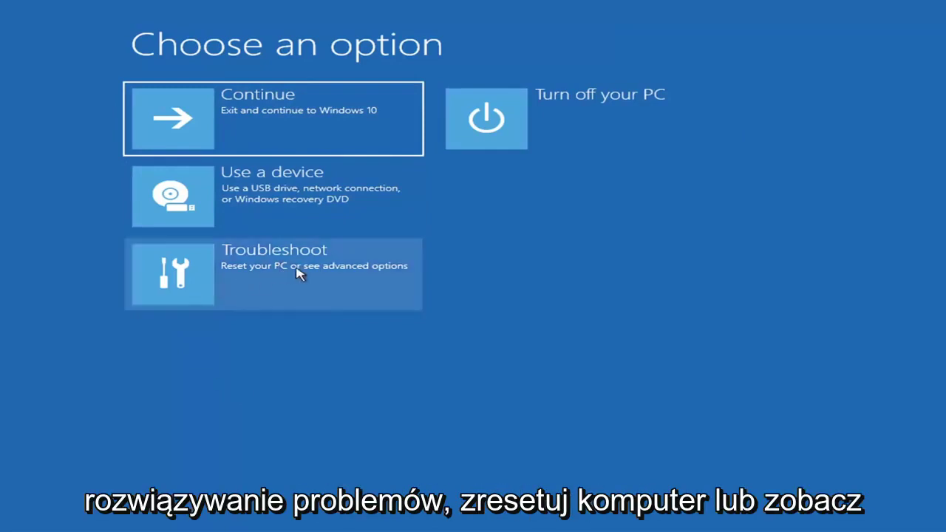
Run Startup Repair from the advanced troubleshooting options.
click(352, 282)
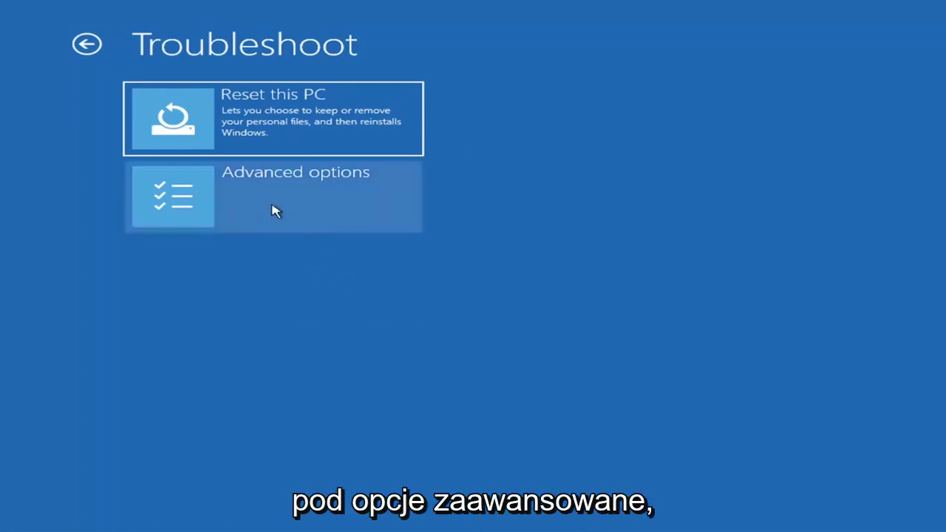
click(294, 202)
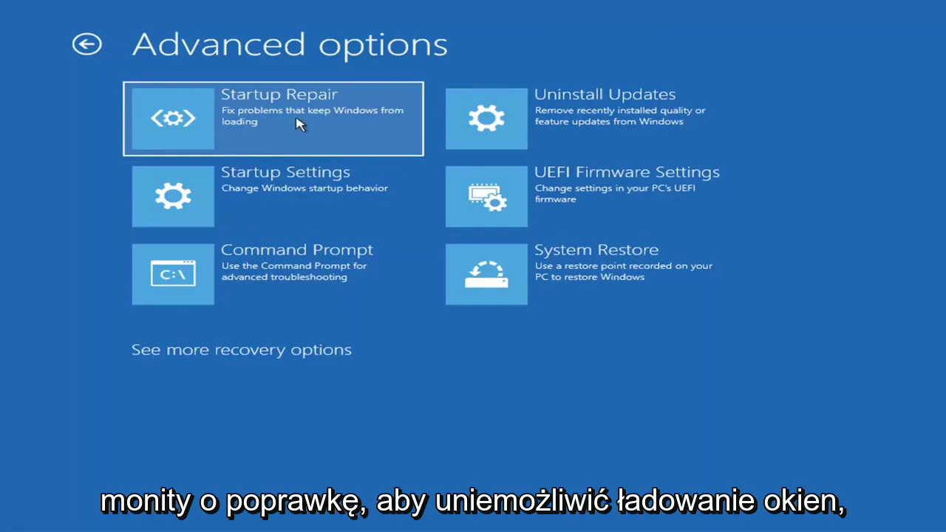
click(255, 132)
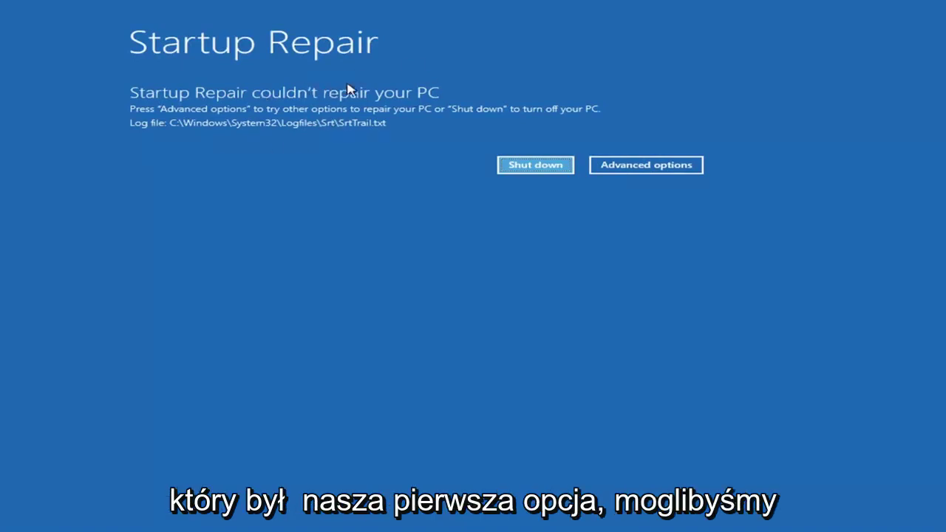
Return to the advanced troubleshooting options and review the Startup Settings page and the Uninstall Updates choices, backing out of each.
click(661, 164)
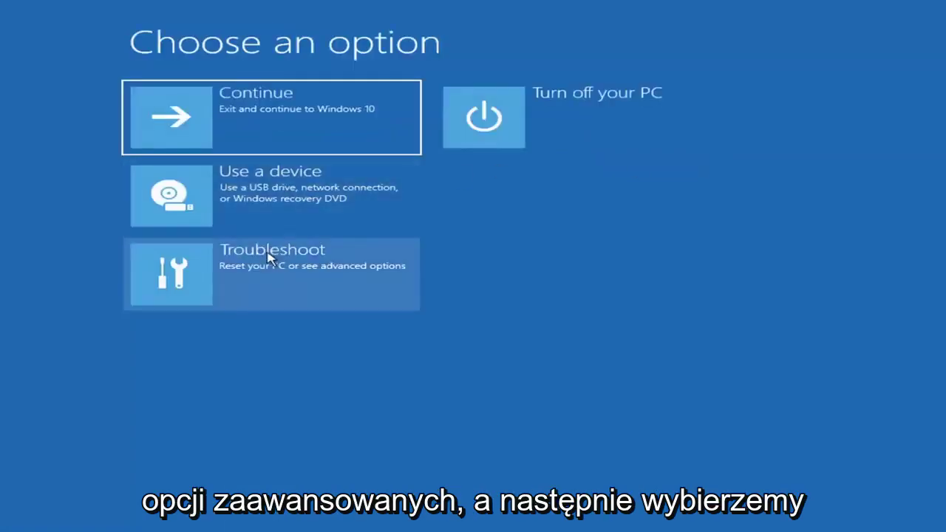
click(237, 284)
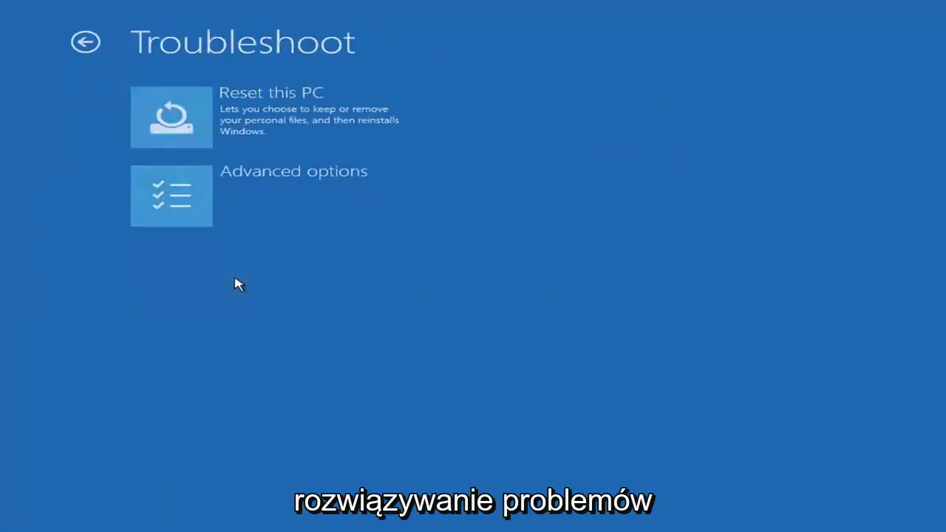
click(246, 207)
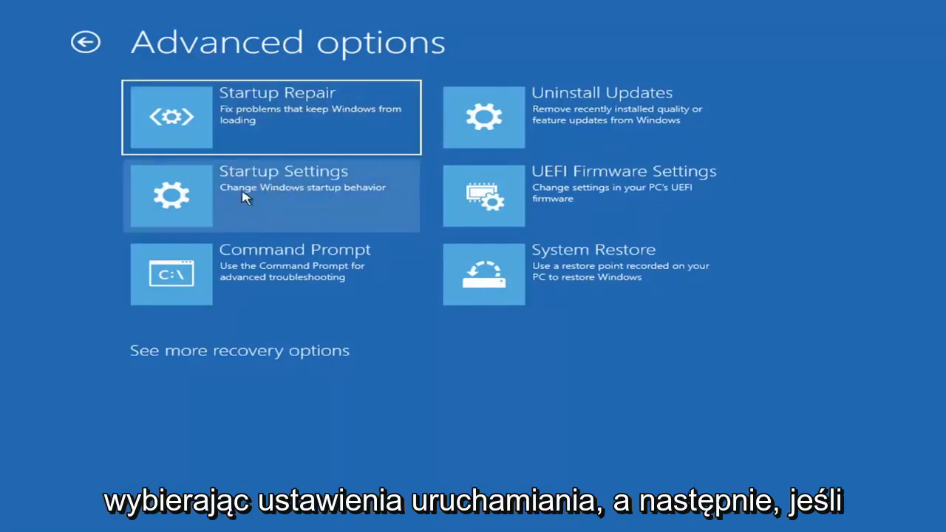
click(246, 198)
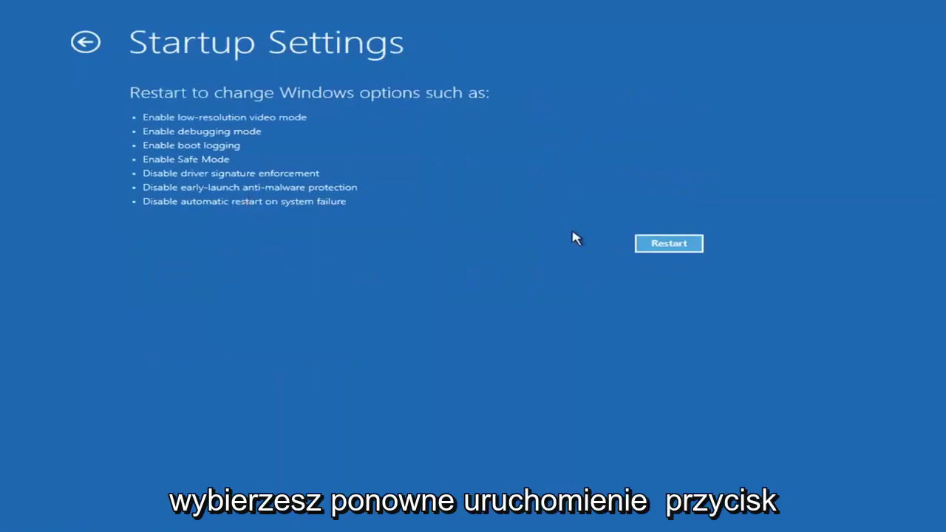
click(658, 252)
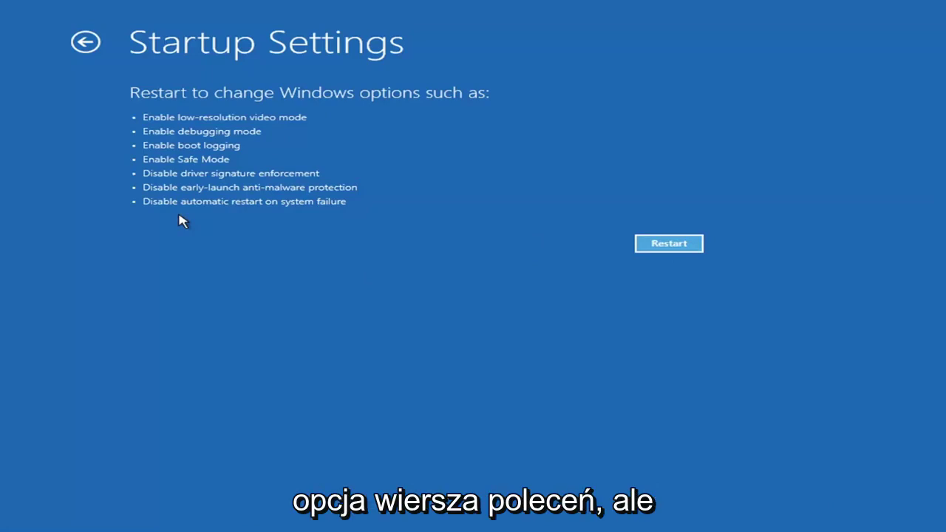
click(78, 43)
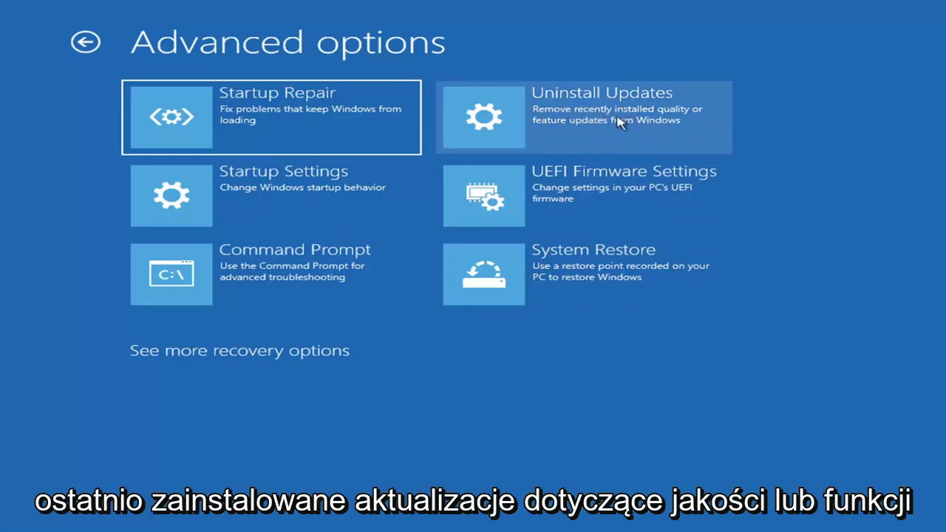
click(552, 119)
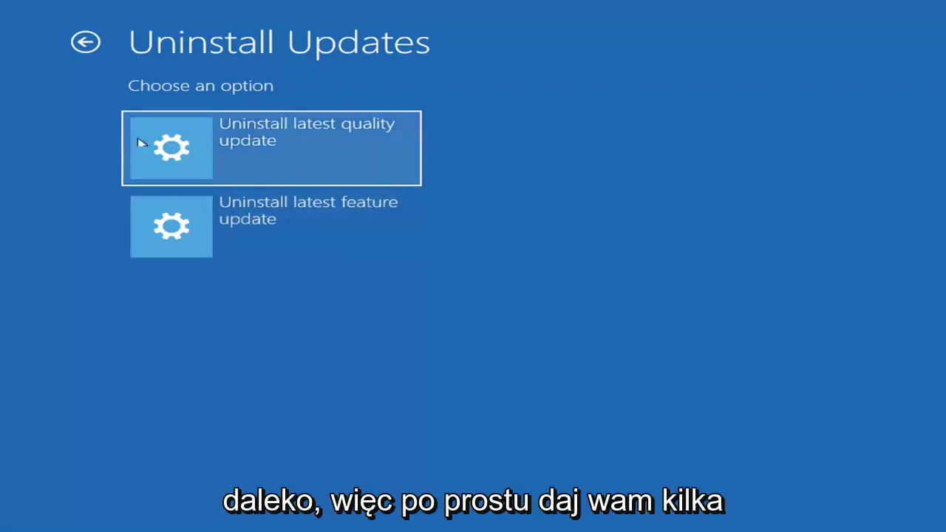
click(86, 42)
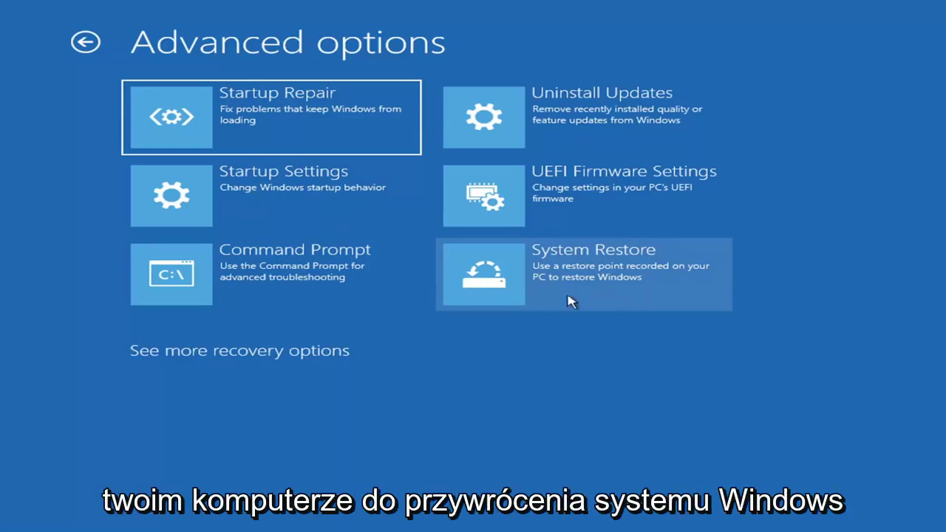
Start System Restore and choose the "Before Updates" restore point dated 7/9/2021 12:37:05 PM.
click(613, 285)
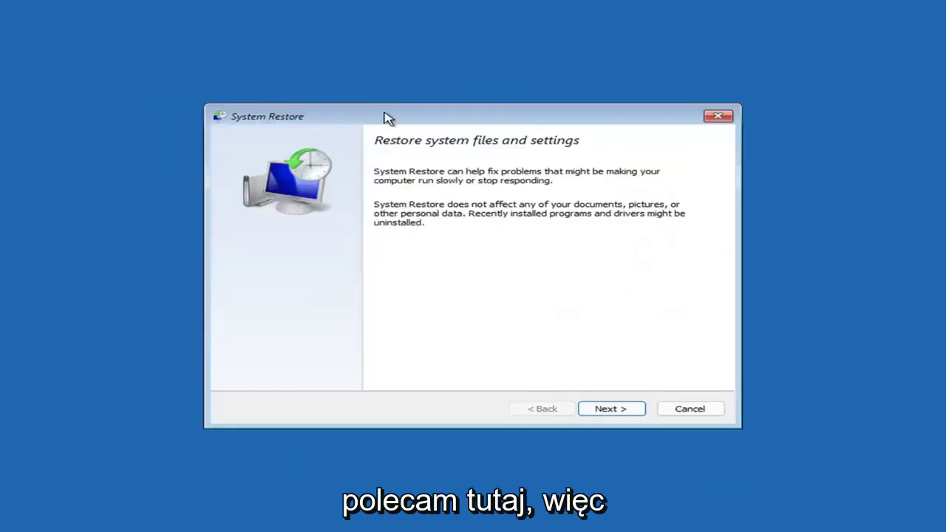
click(598, 407)
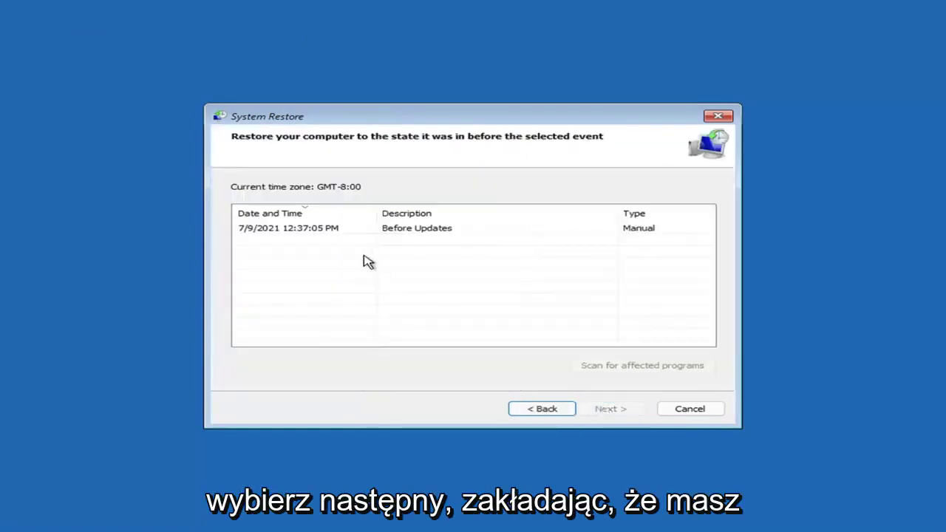
click(294, 233)
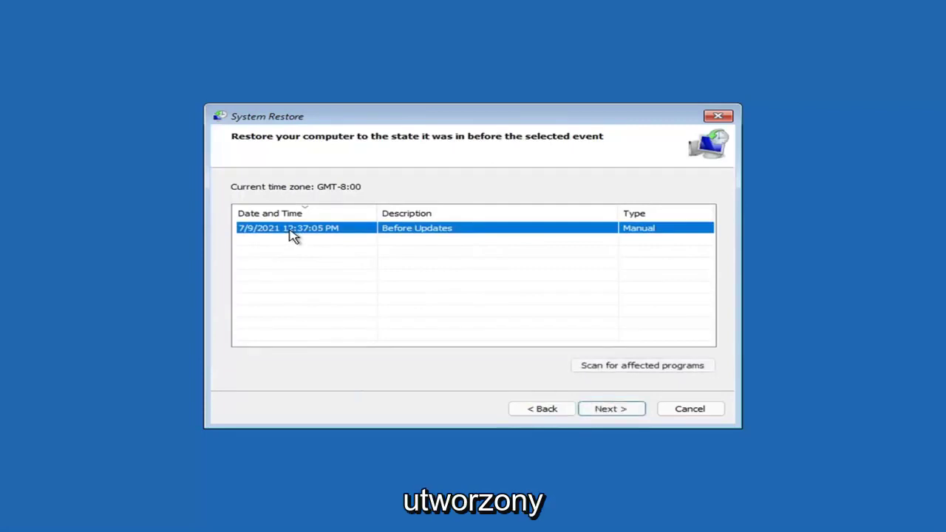
click(622, 410)
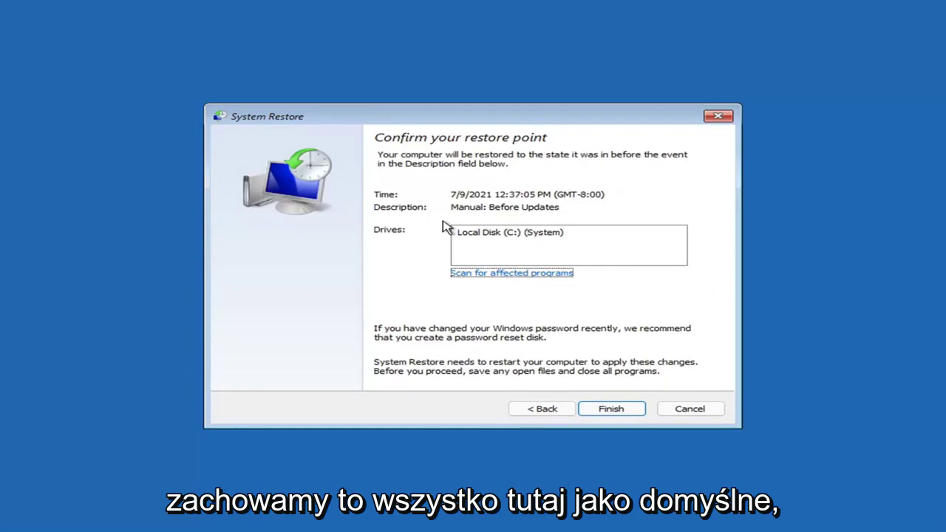
Confirm and run the system restore, restart the computer, and dismiss the completion notice on the desktop.
click(612, 411)
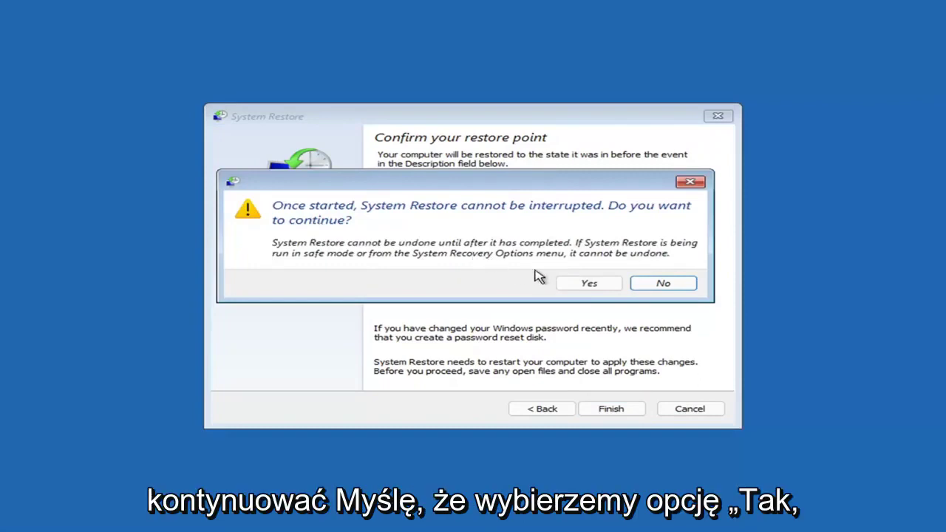
click(593, 286)
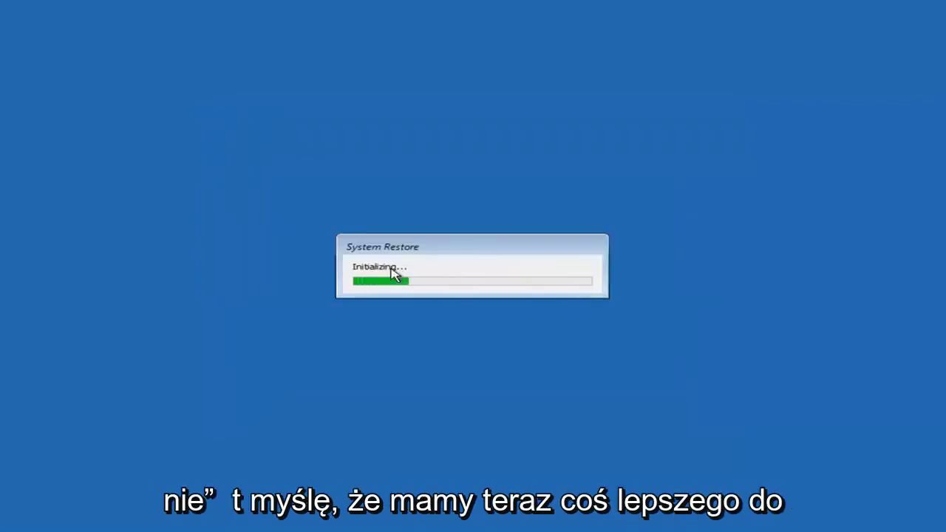
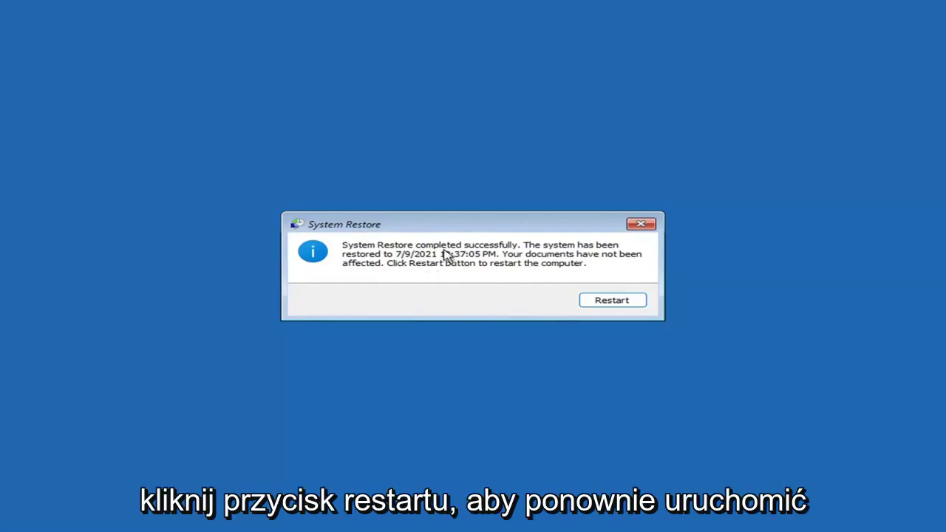
click(606, 301)
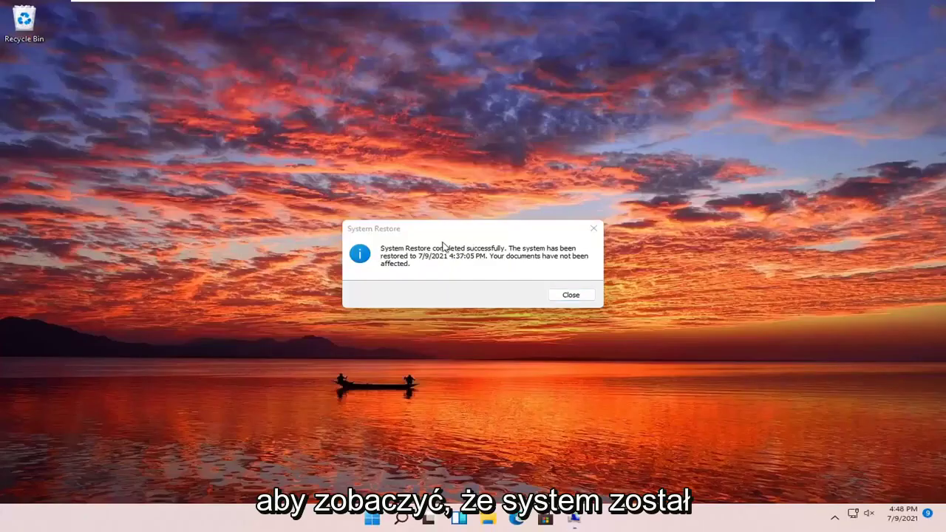
click(593, 228)
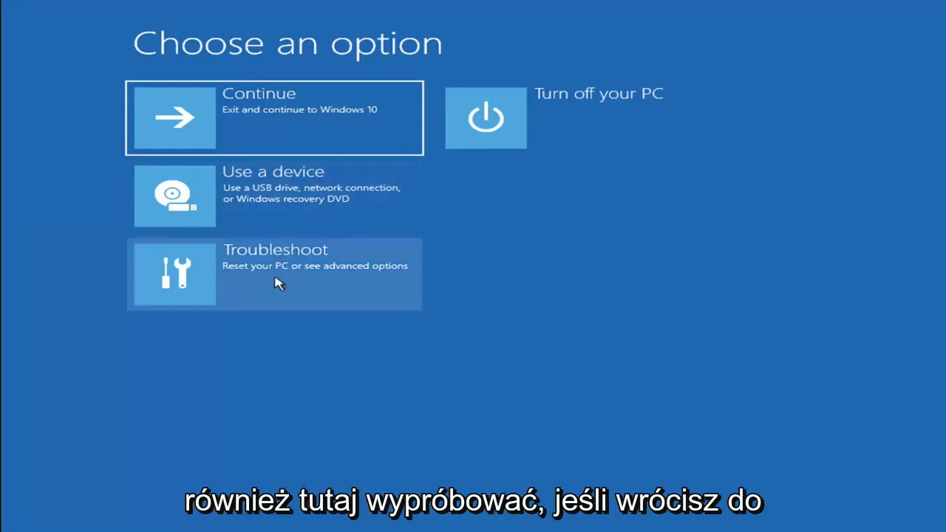
Review the Reset this PC choices under Troubleshoot and go back to the main recovery options.
click(276, 281)
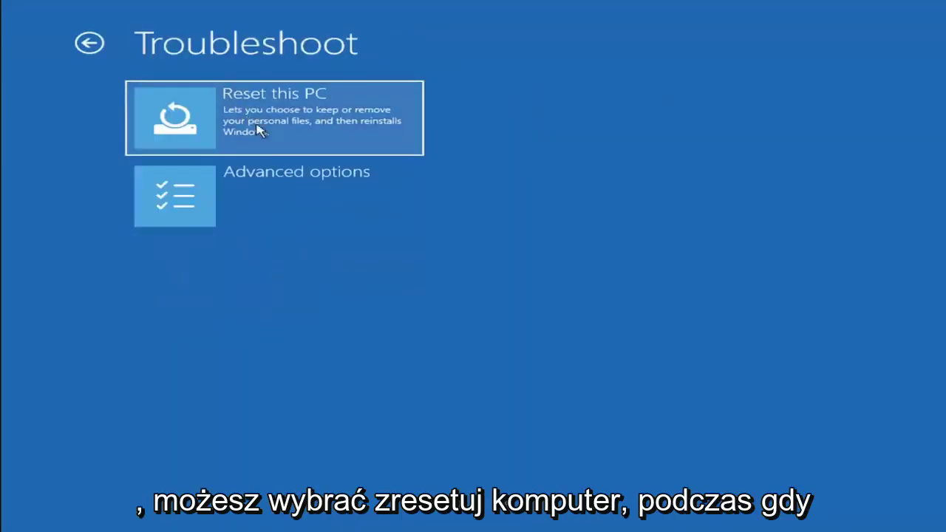
click(311, 135)
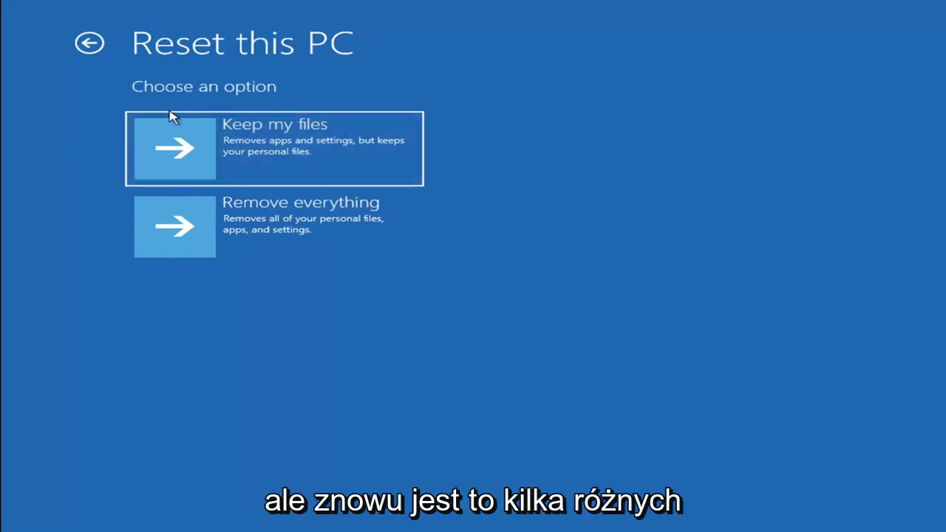
click(90, 45)
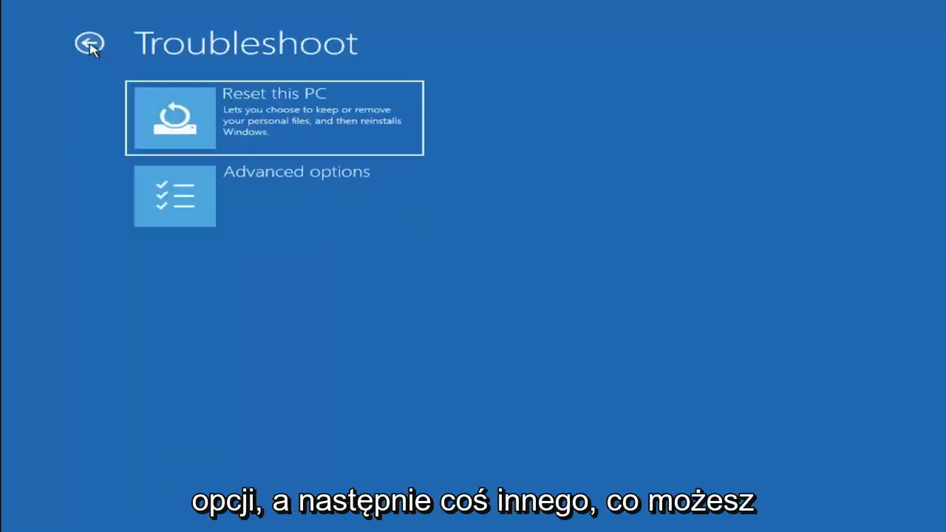
click(90, 44)
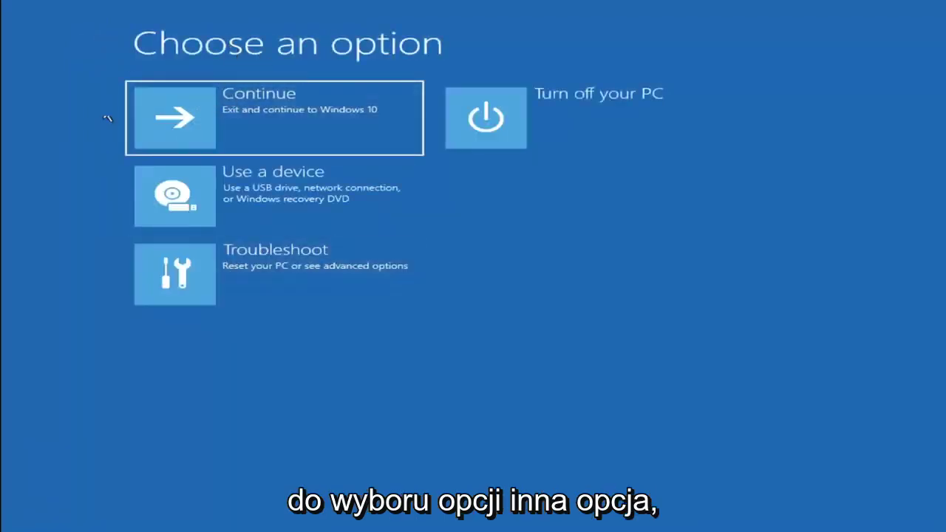
Open Command Prompt from the advanced troubleshooting options.
click(287, 279)
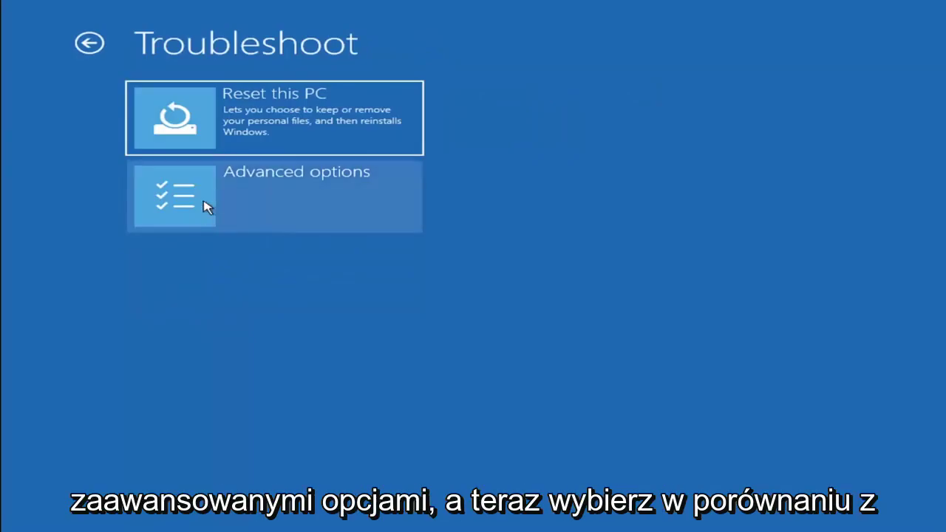
click(282, 205)
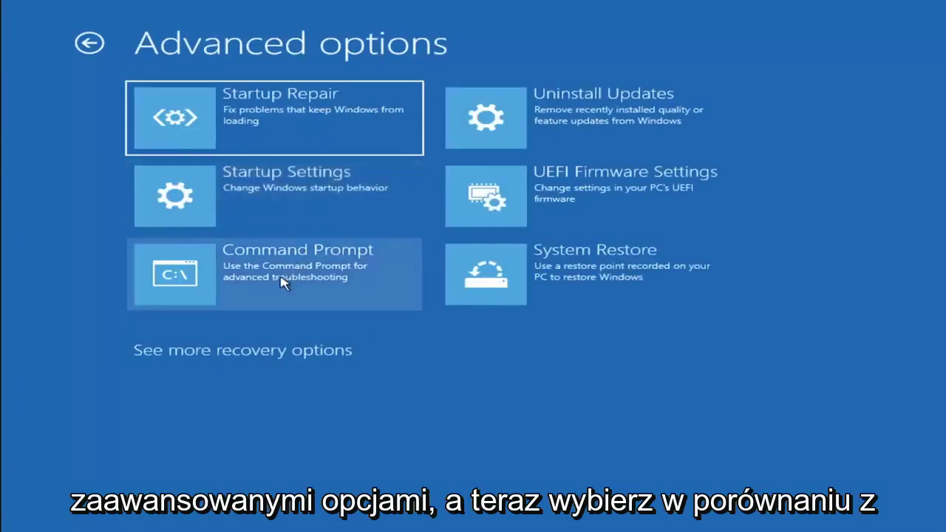
click(231, 283)
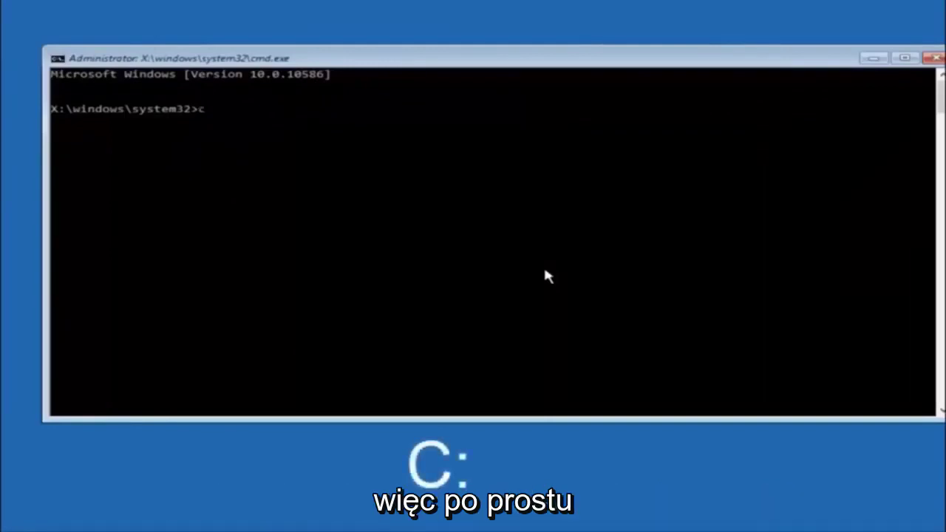
Switch the Command Prompt to drive C: and list its root directory with dir.
text(c)
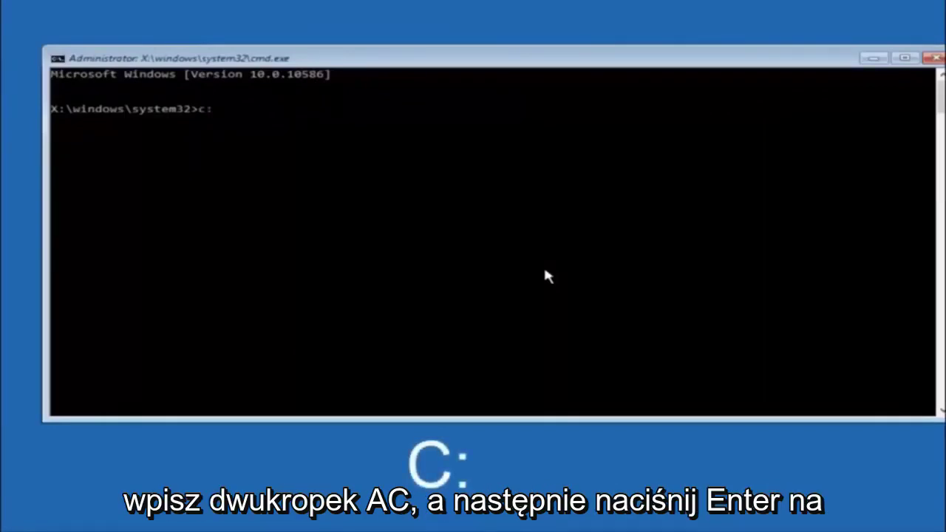
text(:)
key(Return)
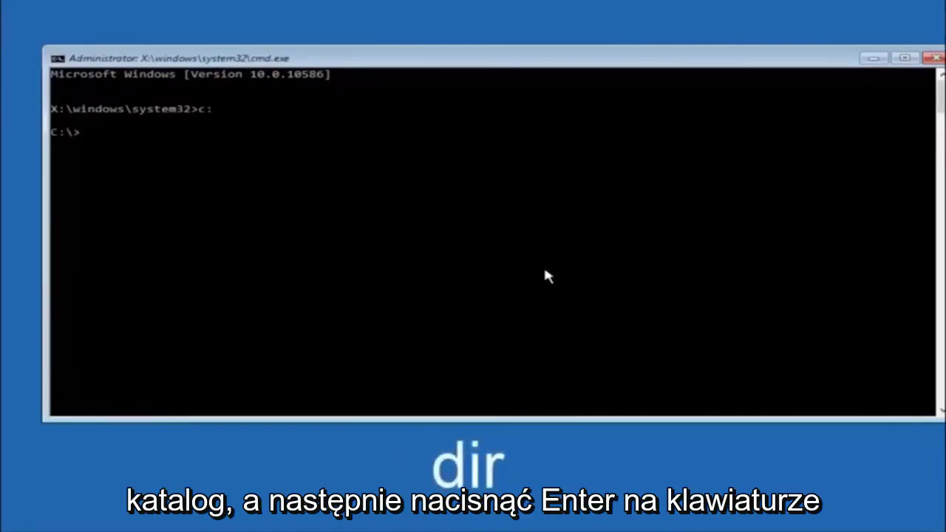
text(dir)
key(Return)
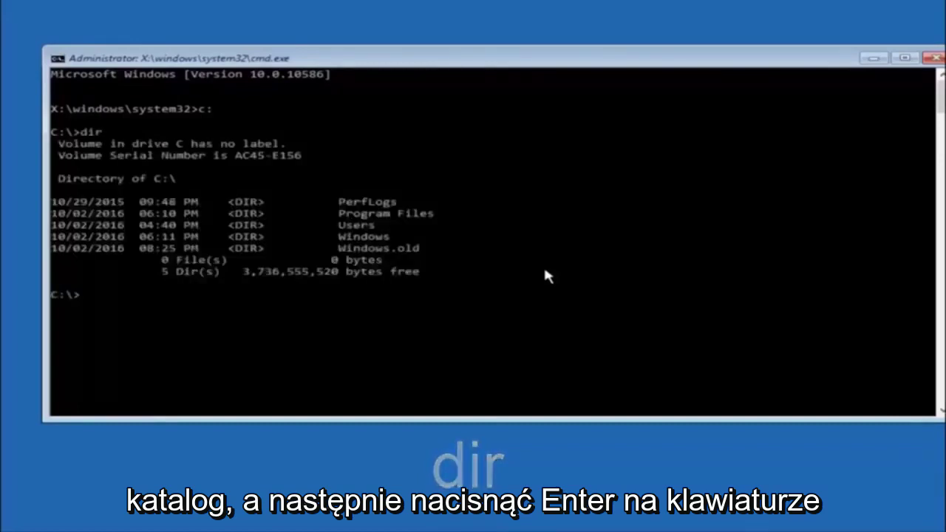
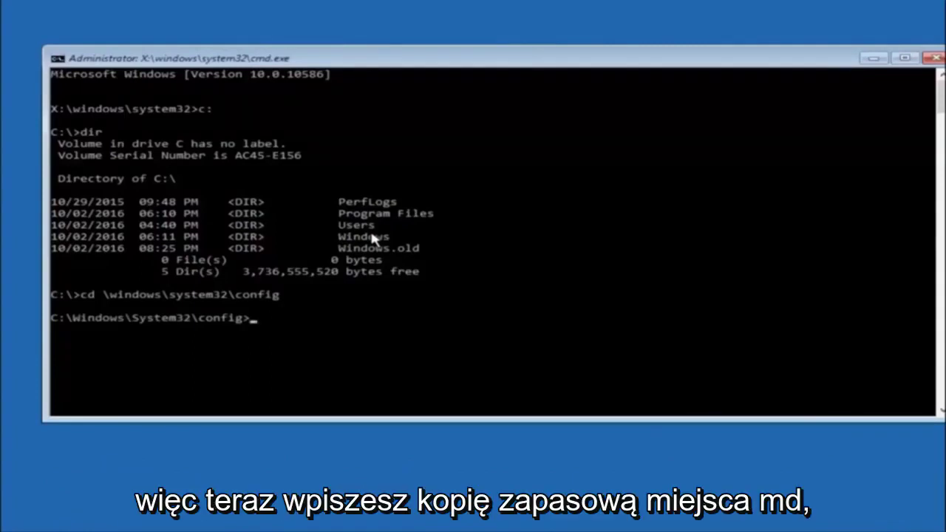
Create a backup directory in the config folder with md backup and back up its files with copy *.* backup1.
text(md )
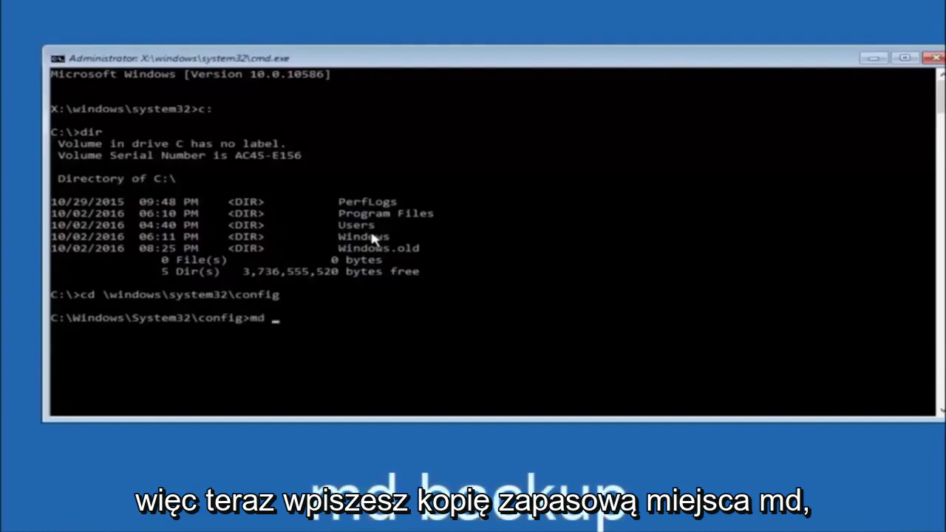
text(backup)
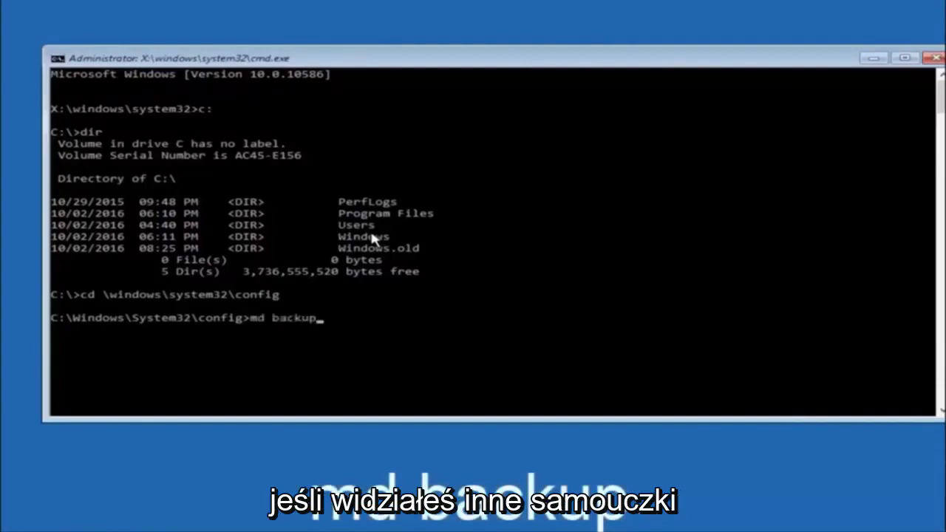
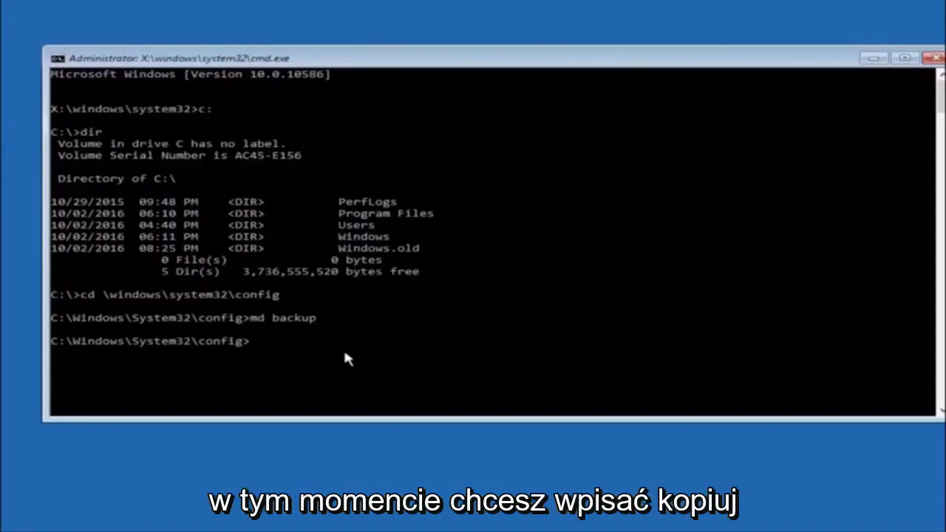
text(copy *.* backup1)
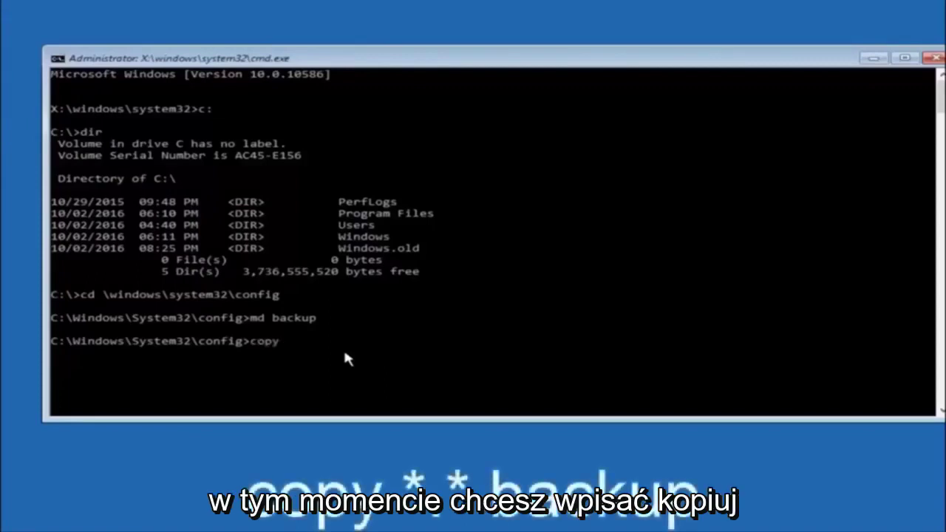
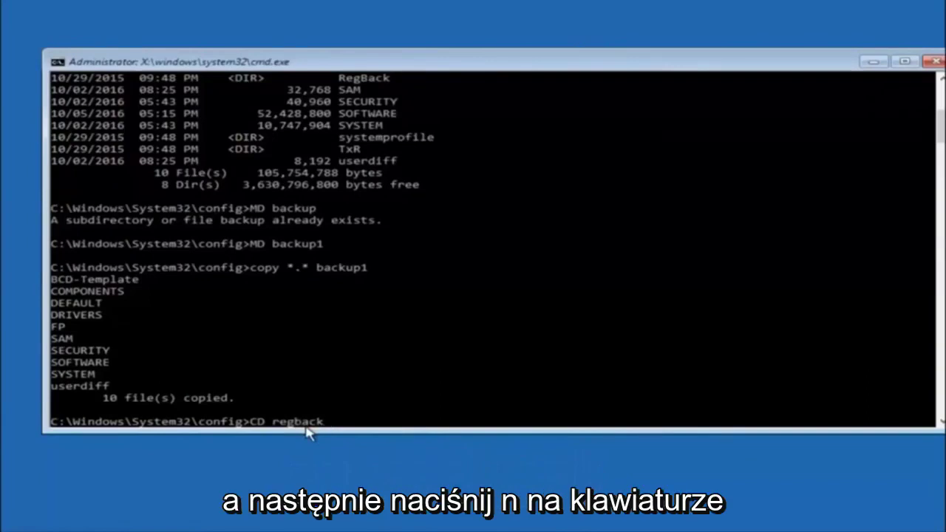
Change to the regback directory inside config and list its contents with dir.
key(Return)
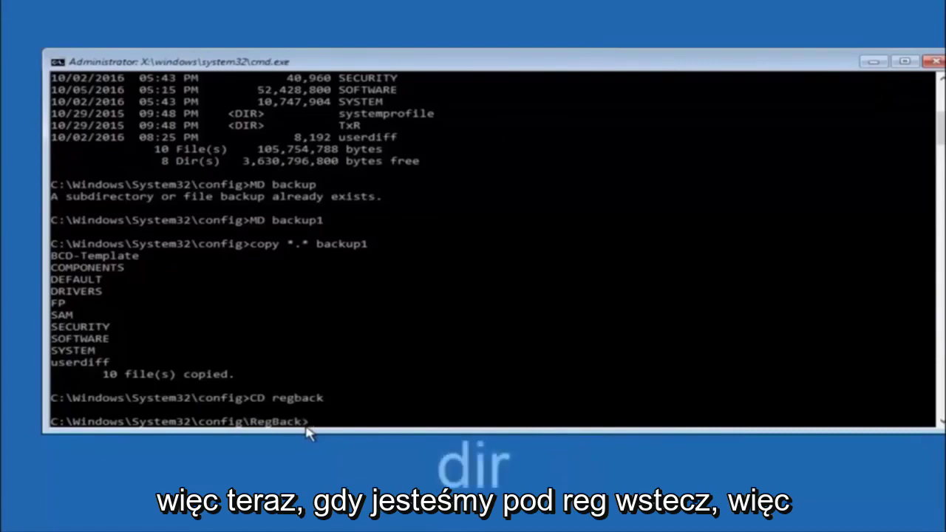
text(dir)
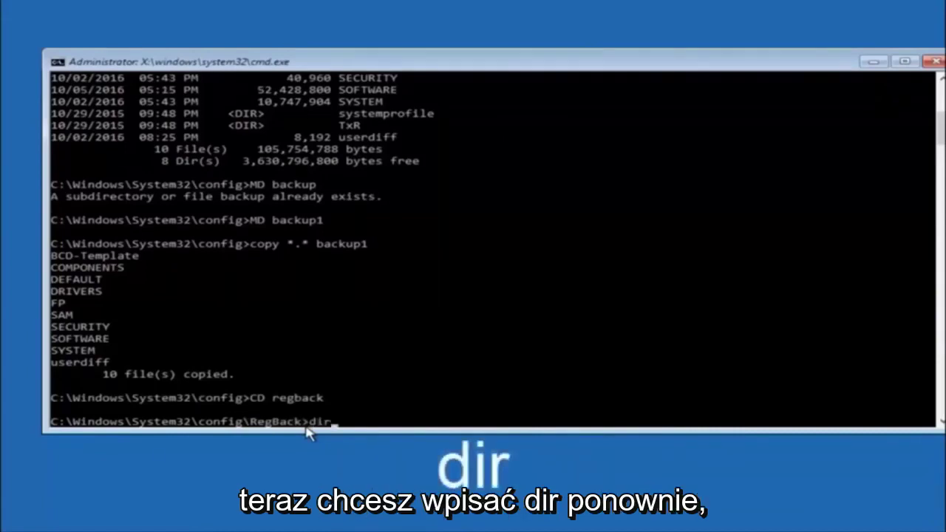
key(Return)
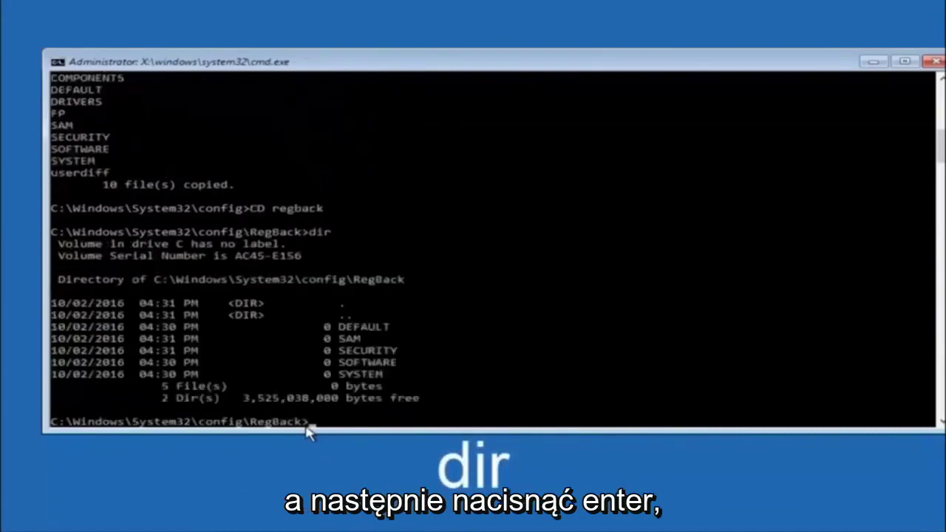
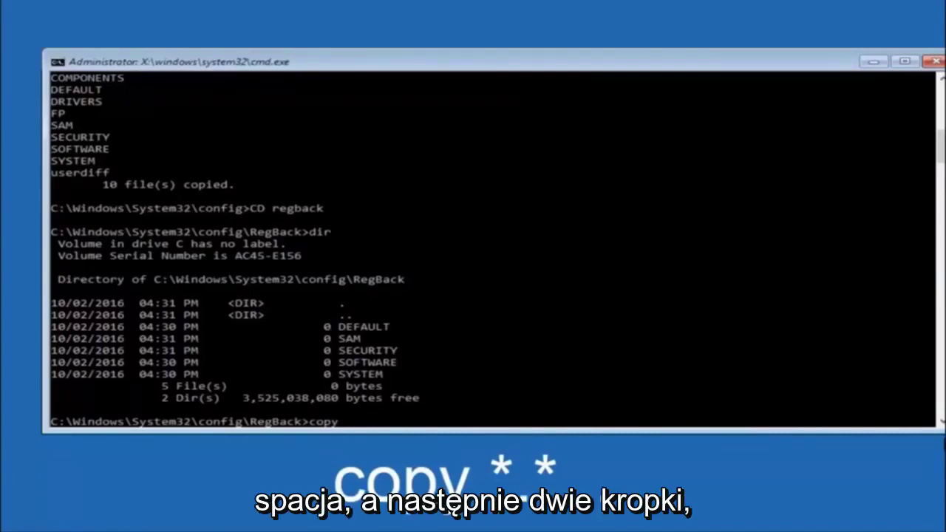
Copy all RegBack files into the parent config folder with copy *.* .. and answer A to overwrite all existing files.
click(352, 423)
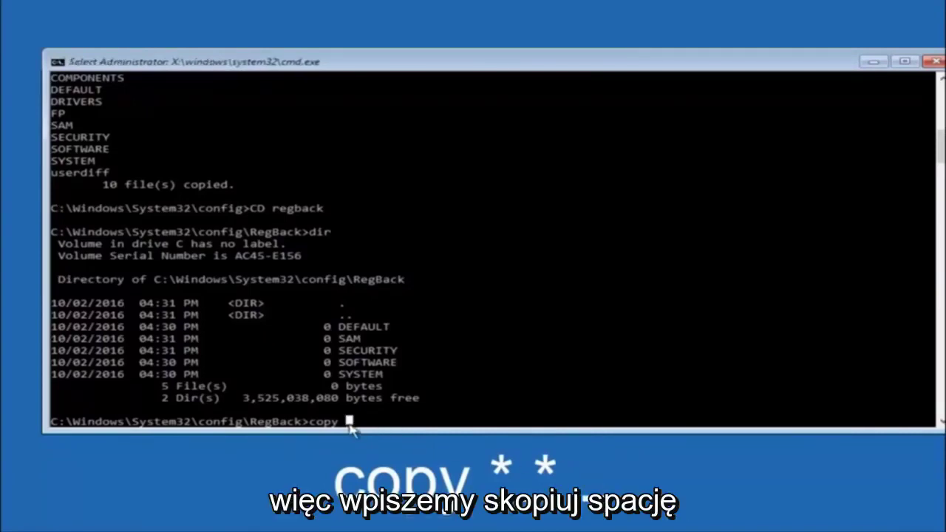
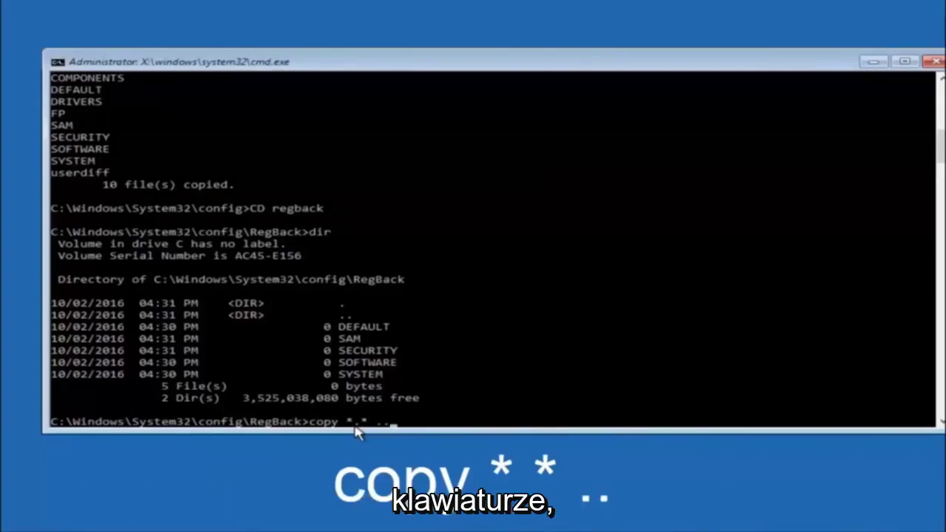
key(Return)
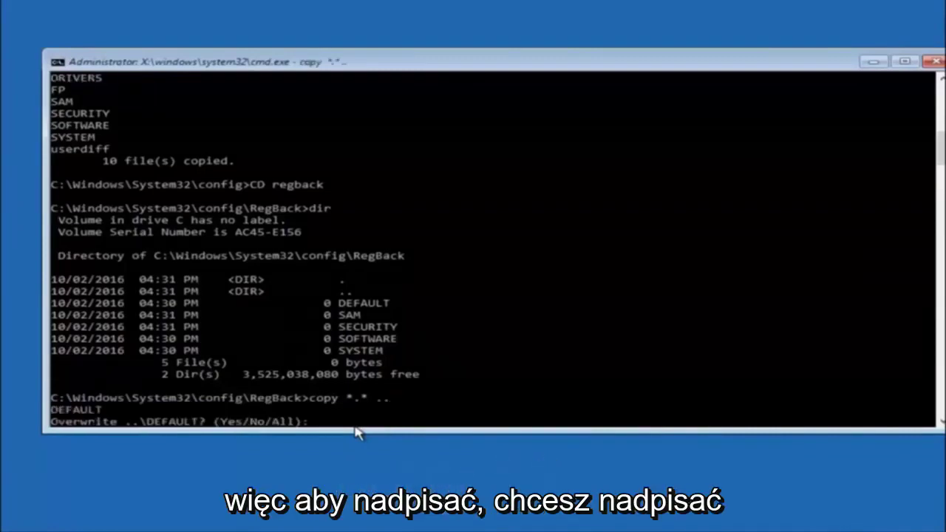
text(A)
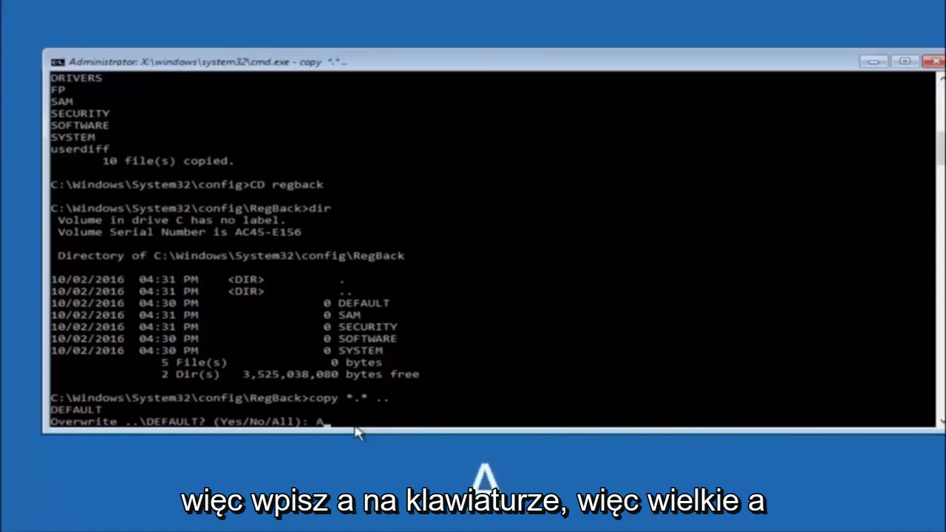
key(Return)
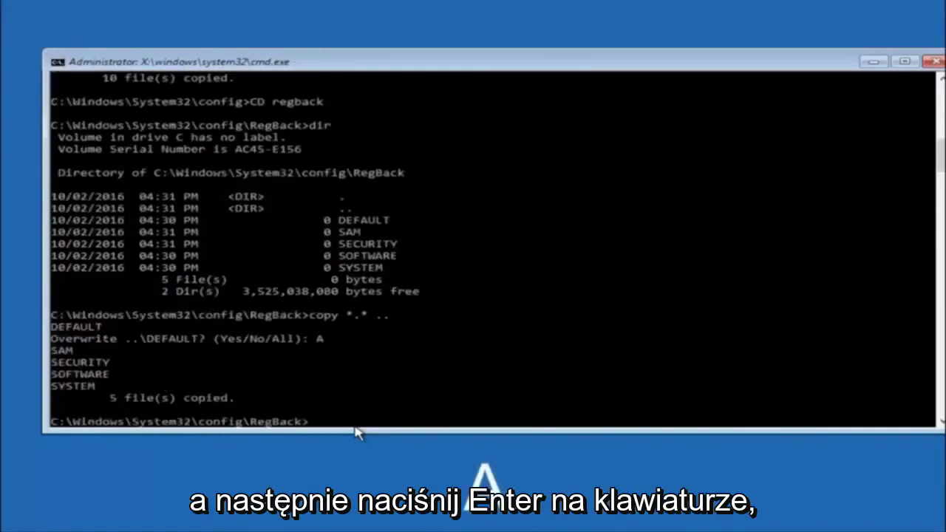